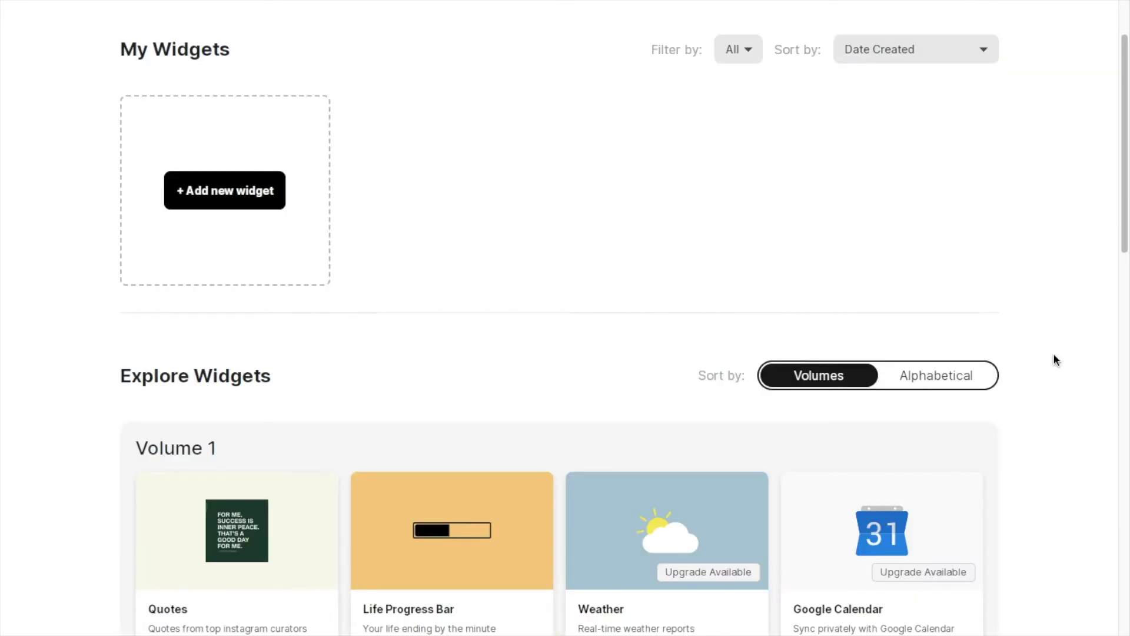
Step: Create a new Countdown widget from Volume 2, titled 'Countdown'
scroll(1054, 356, down, 4)
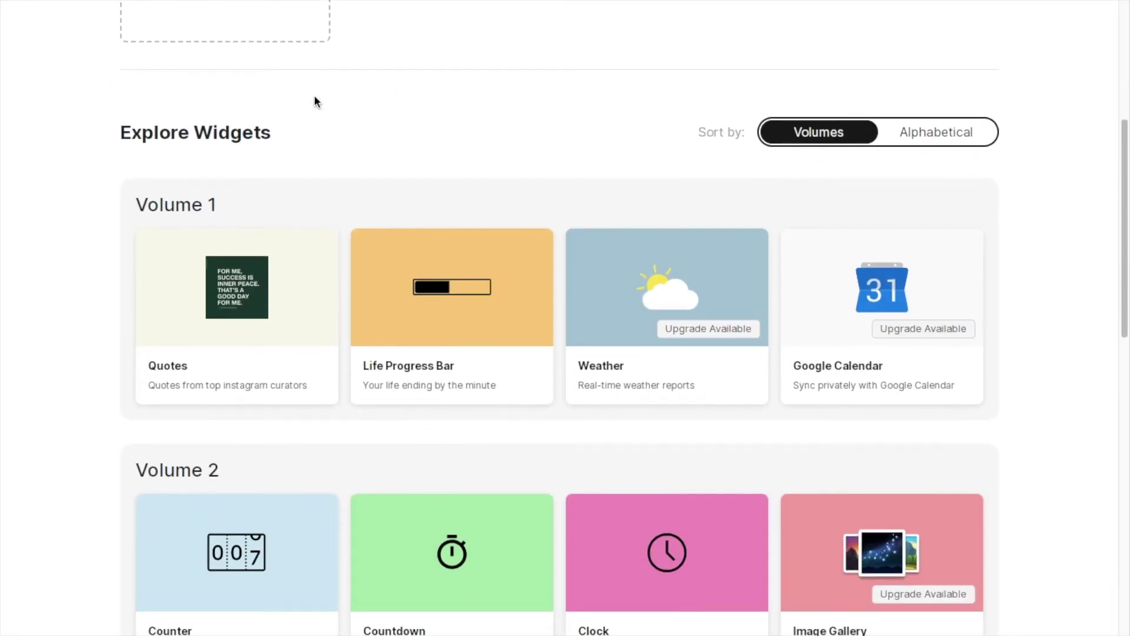
scroll(83, 306, down, 2)
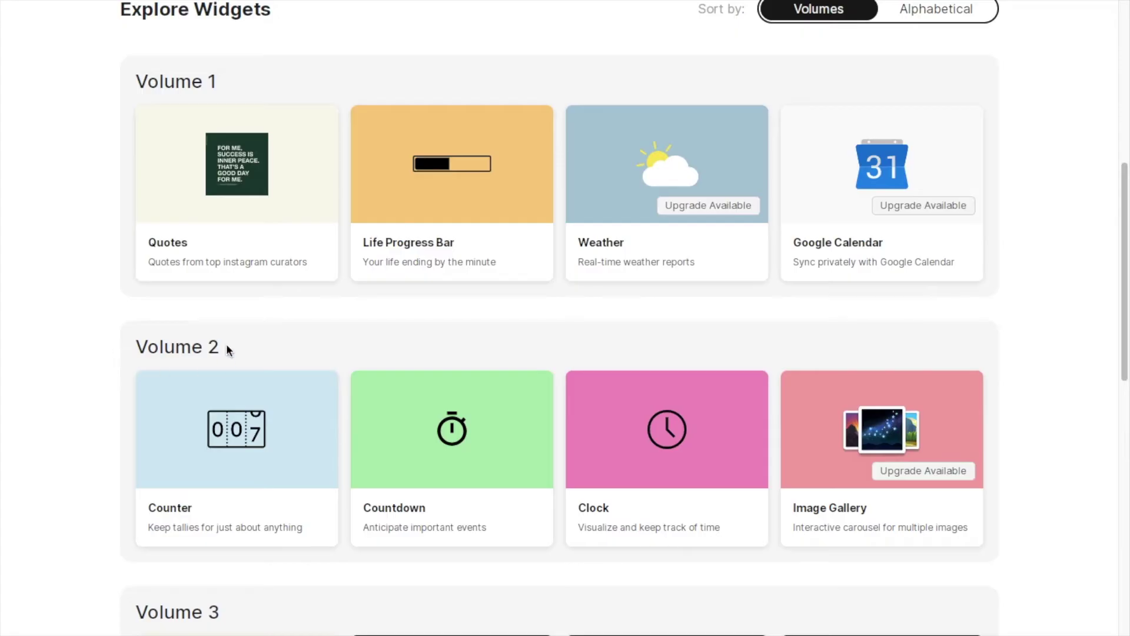
scroll(83, 412, down, 1)
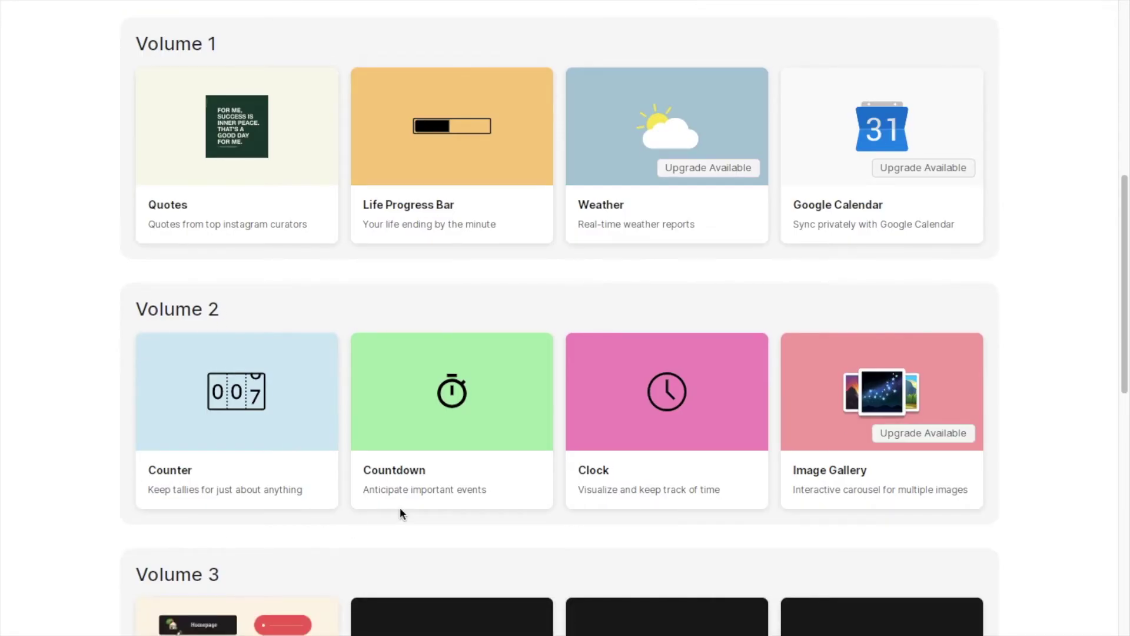
mouse_move(460, 432)
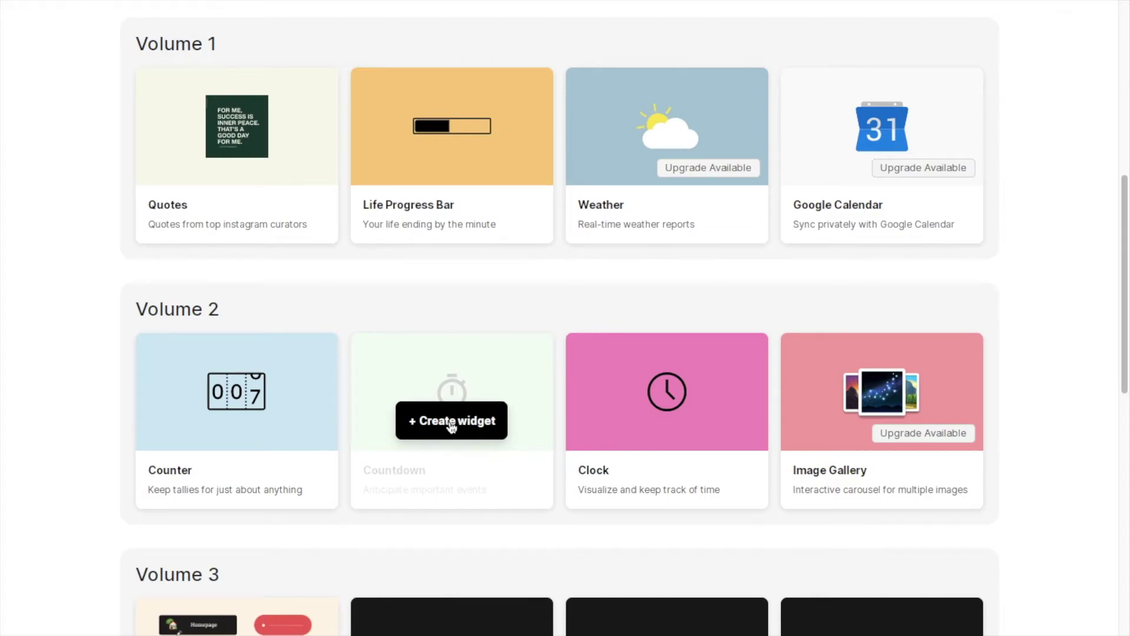
click(450, 421)
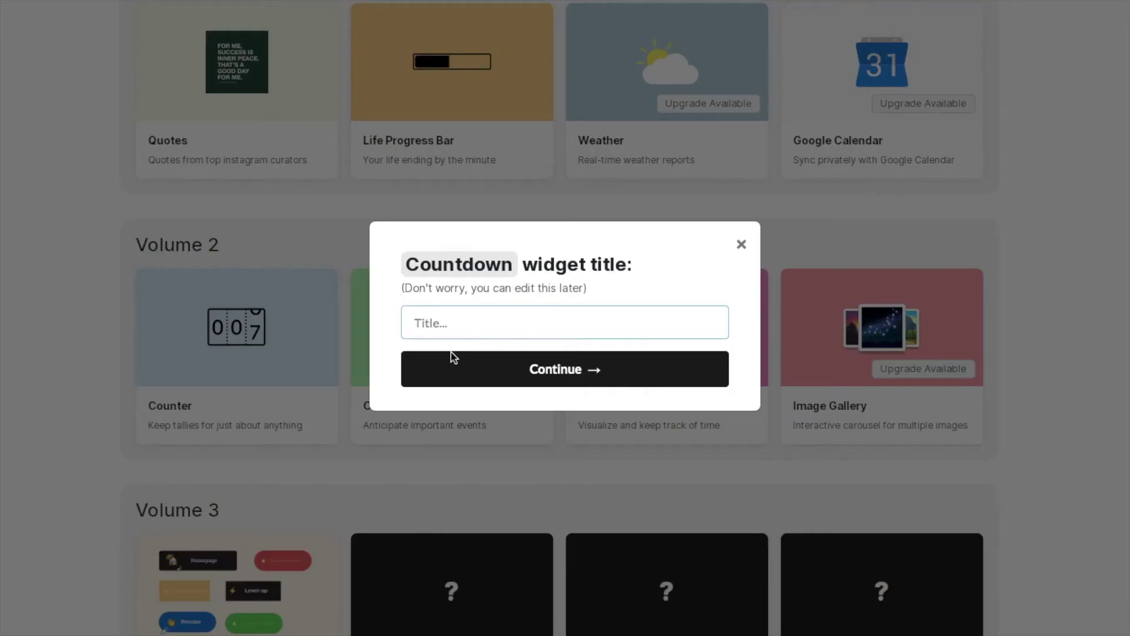
text(Countdown)
click(540, 378)
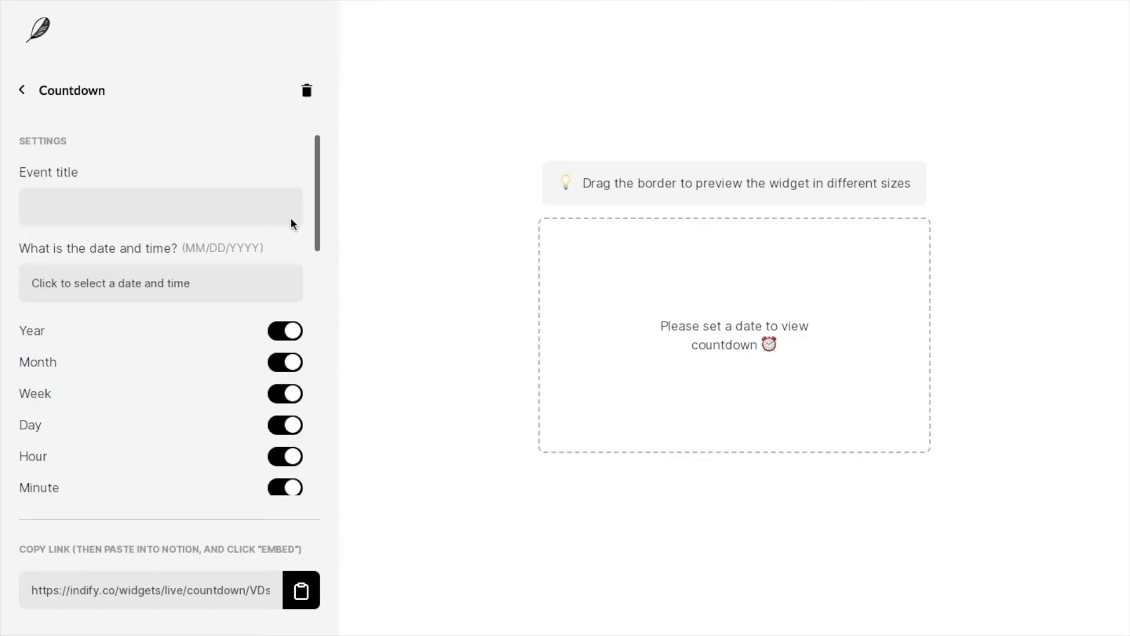
Step: Title the countdown '25th Birthday' and set its date to December 14 2023, 12:00 AM
click(54, 210)
text(25th Birthday)
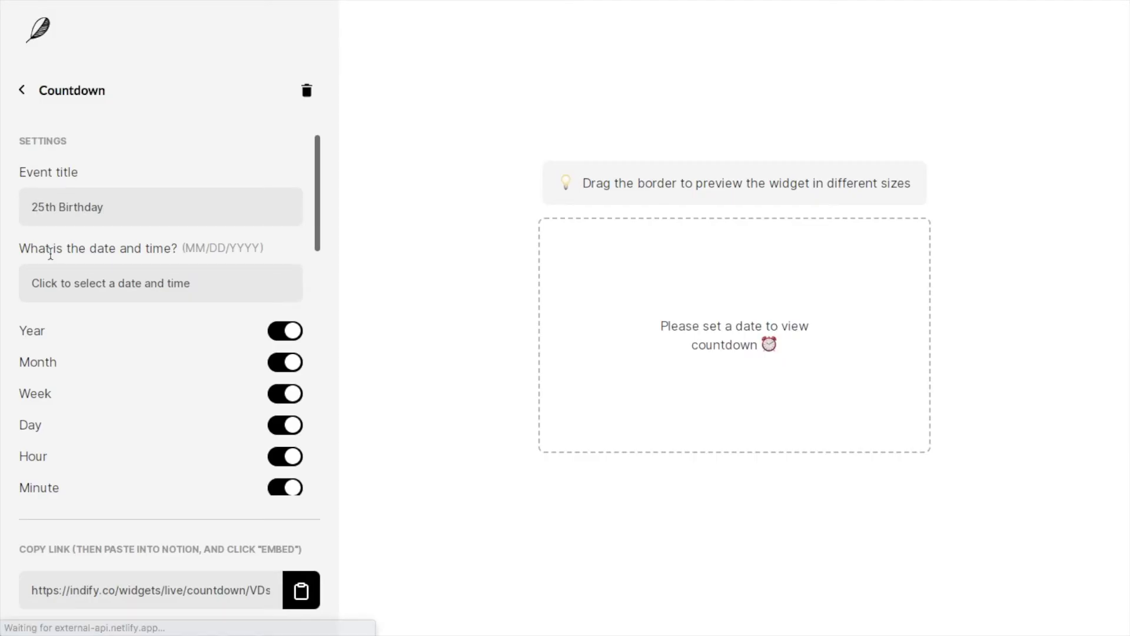
click(129, 286)
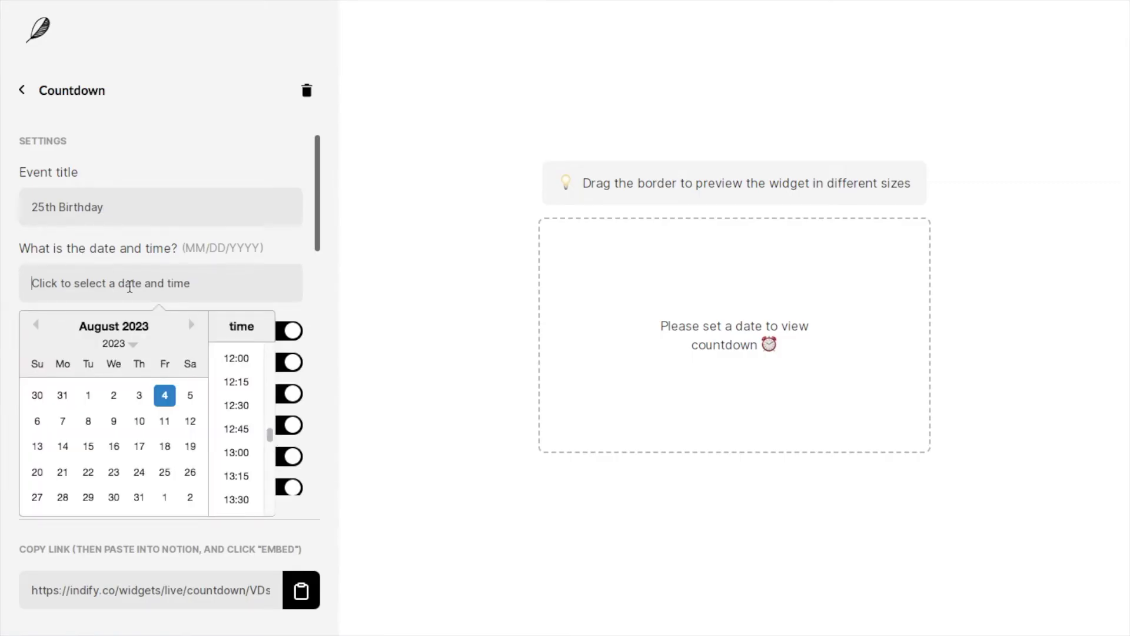
click(192, 324)
click(192, 324)
click(191, 325)
click(191, 324)
click(139, 445)
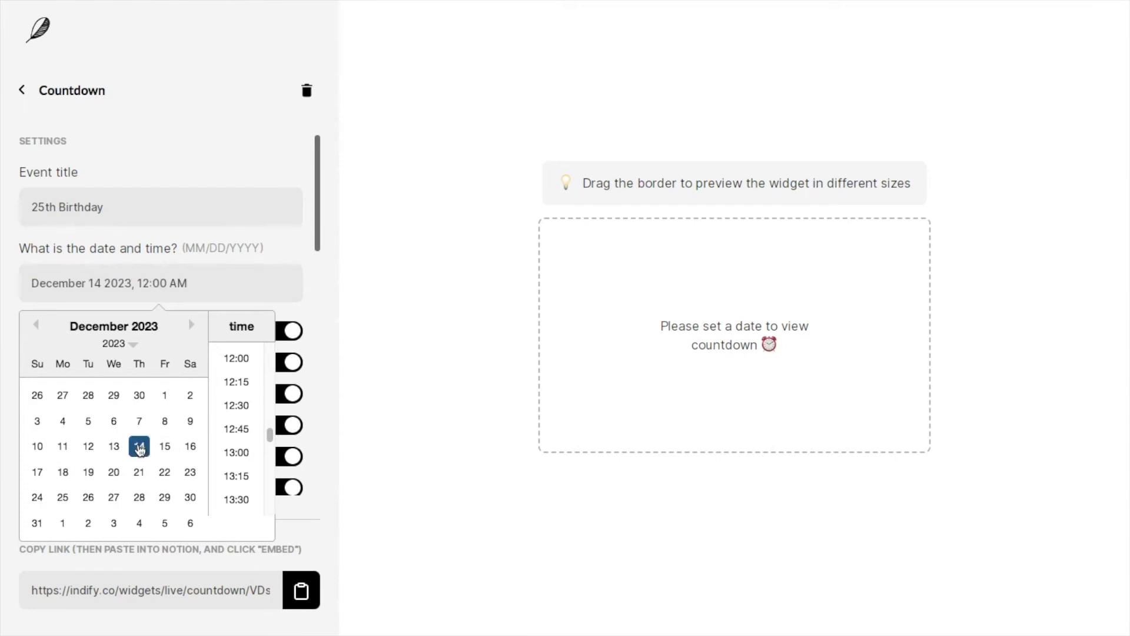
scroll(250, 372, up, 10)
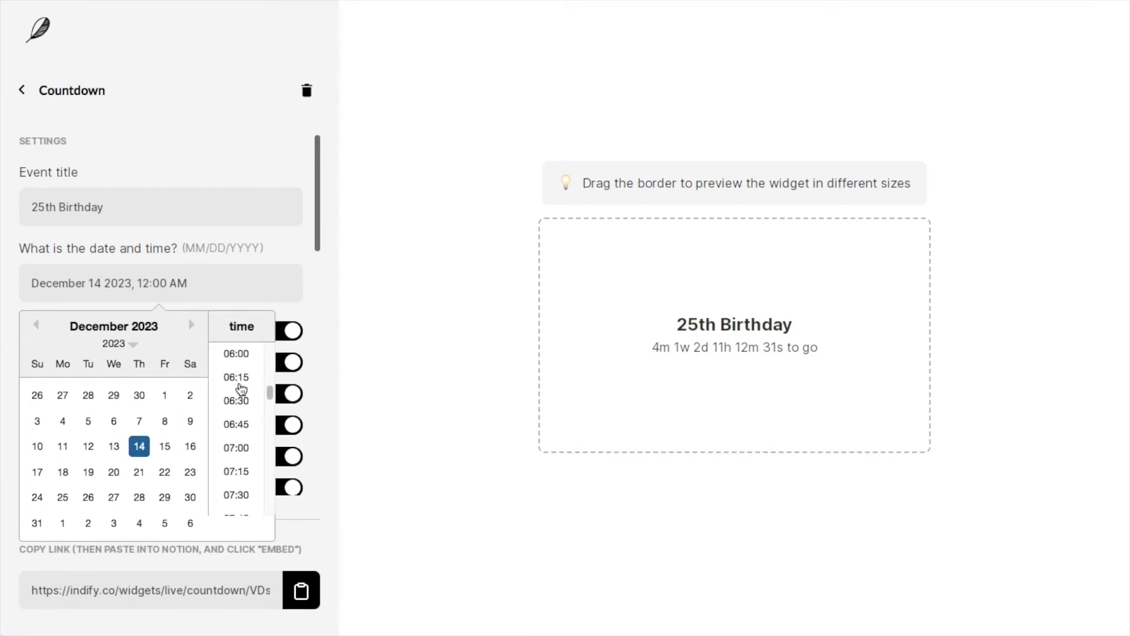
scroll(252, 365, up, 5)
Step: Hide years, months, weeks, minutes and seconds so only days and hours show (131d 12h)
click(421, 362)
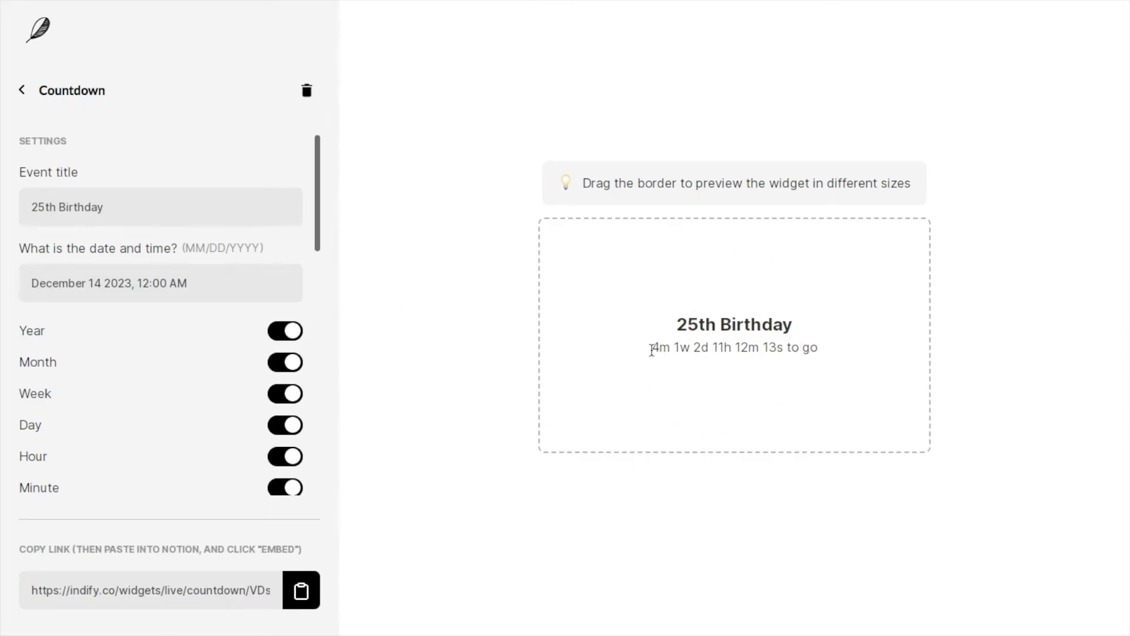
scroll(371, 322, down, 2)
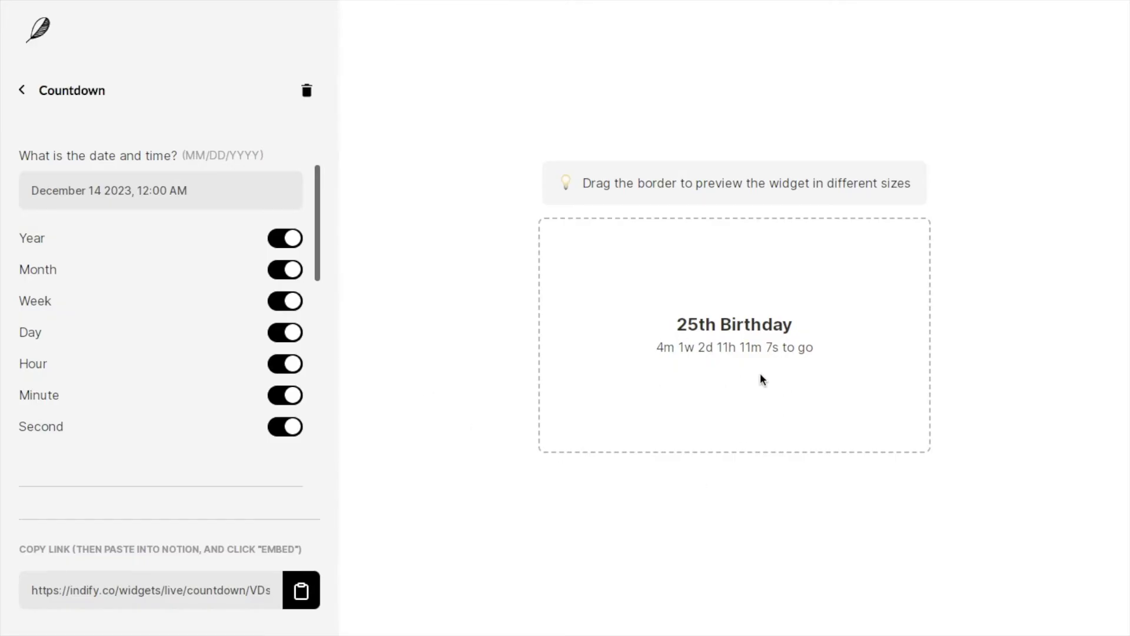
scroll(198, 275, down, 1)
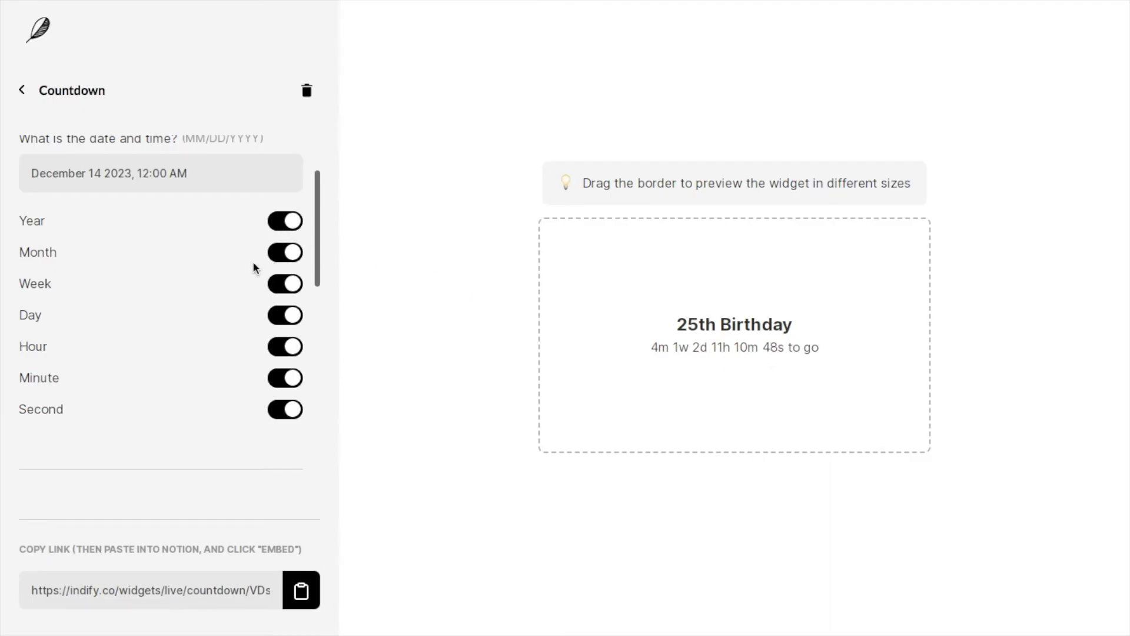
click(294, 254)
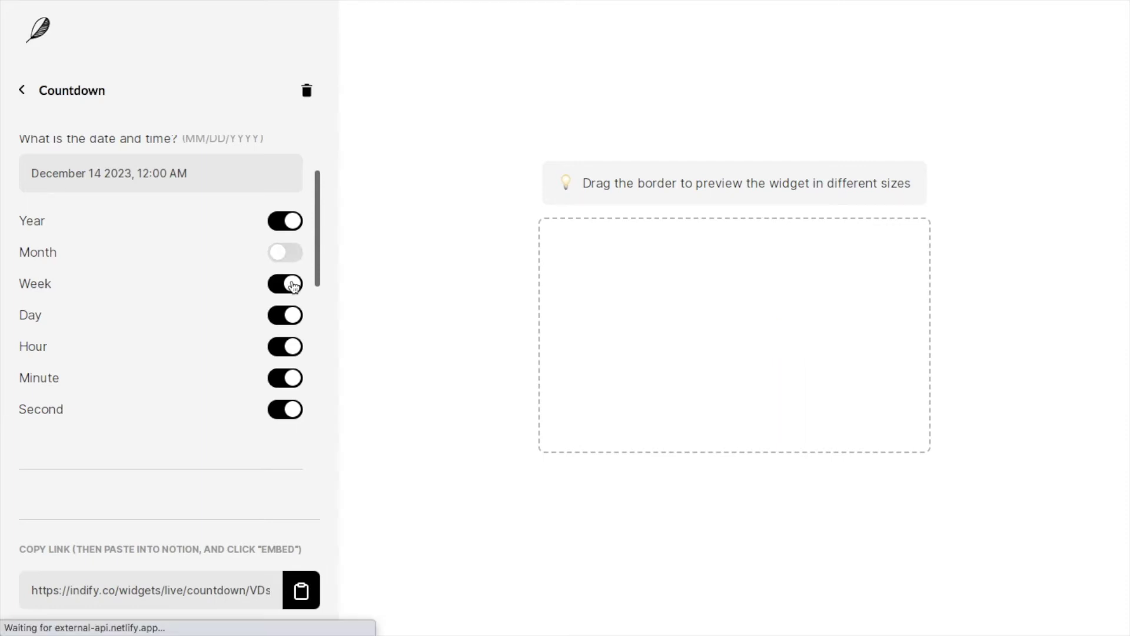
click(293, 285)
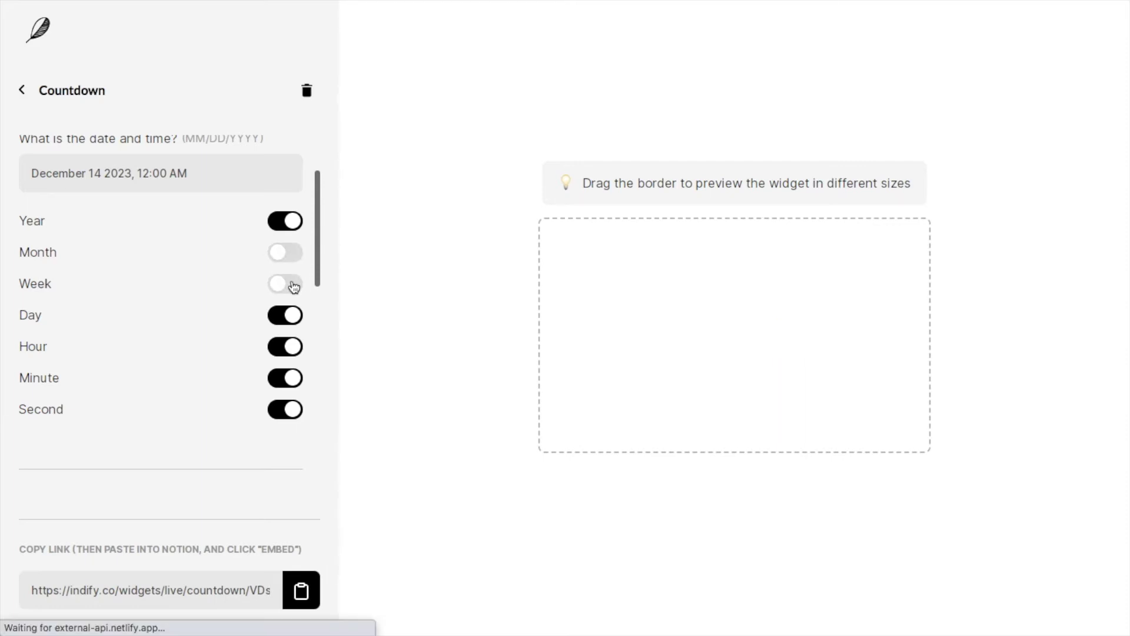
click(288, 222)
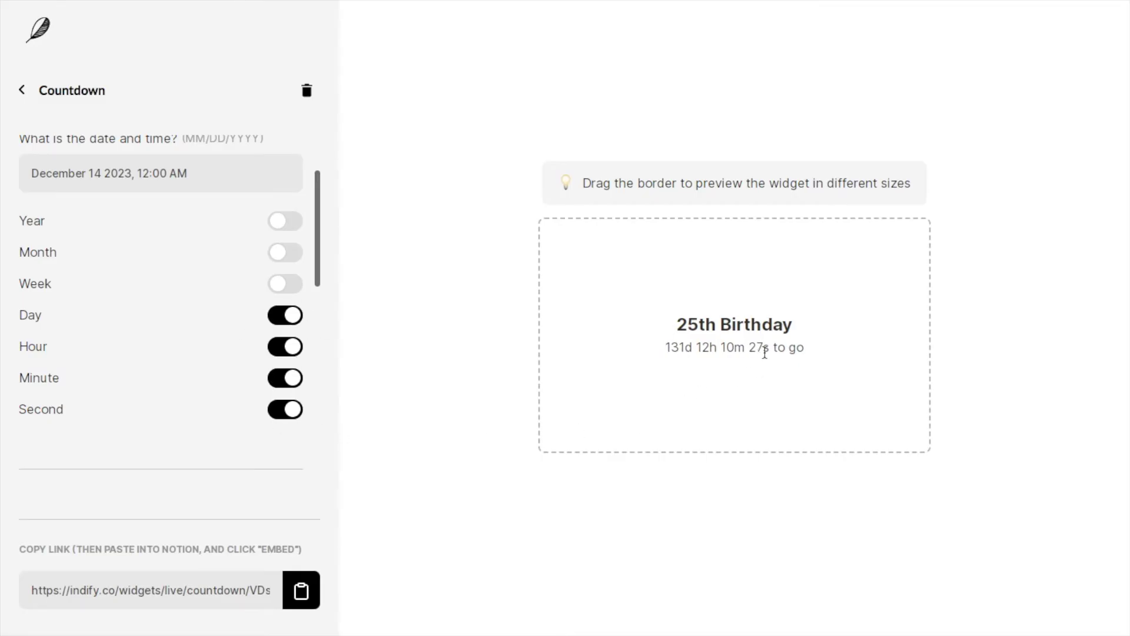
click(295, 417)
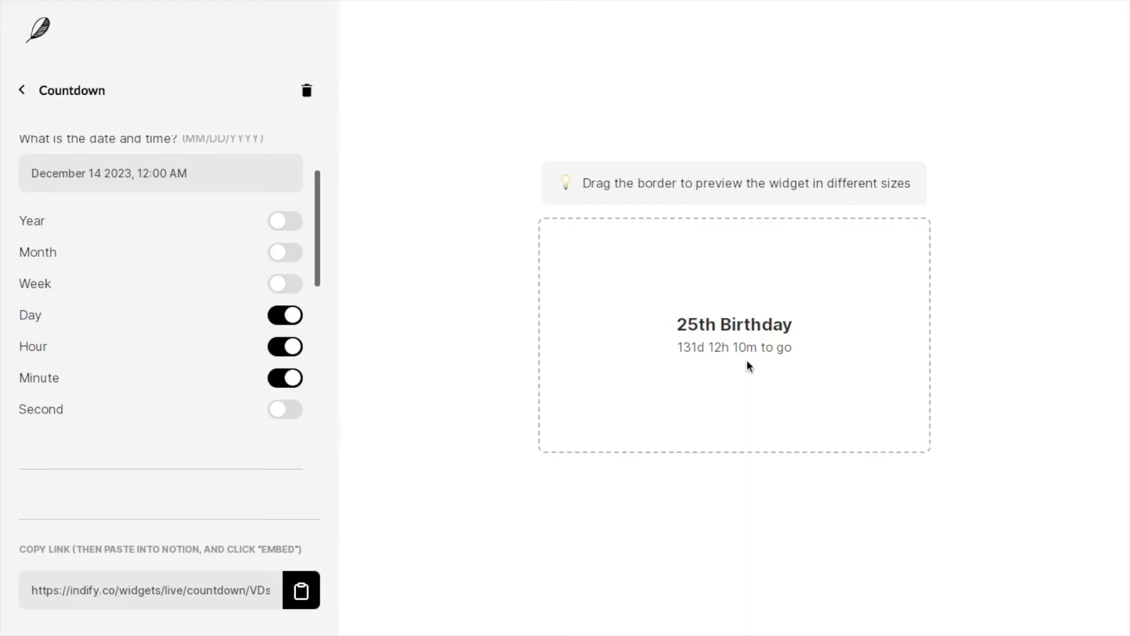
click(297, 384)
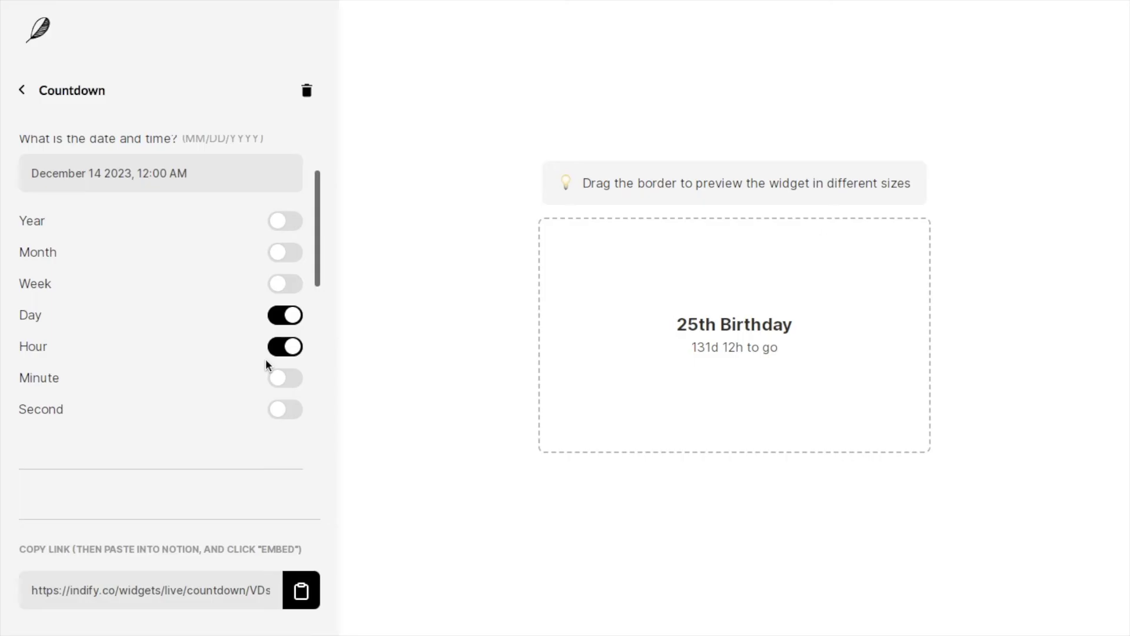
Step: Turn on Center text so '131d 12h to go' is centred, keeping Larger title on
scroll(208, 212, down, 5)
scroll(209, 212, down, 3)
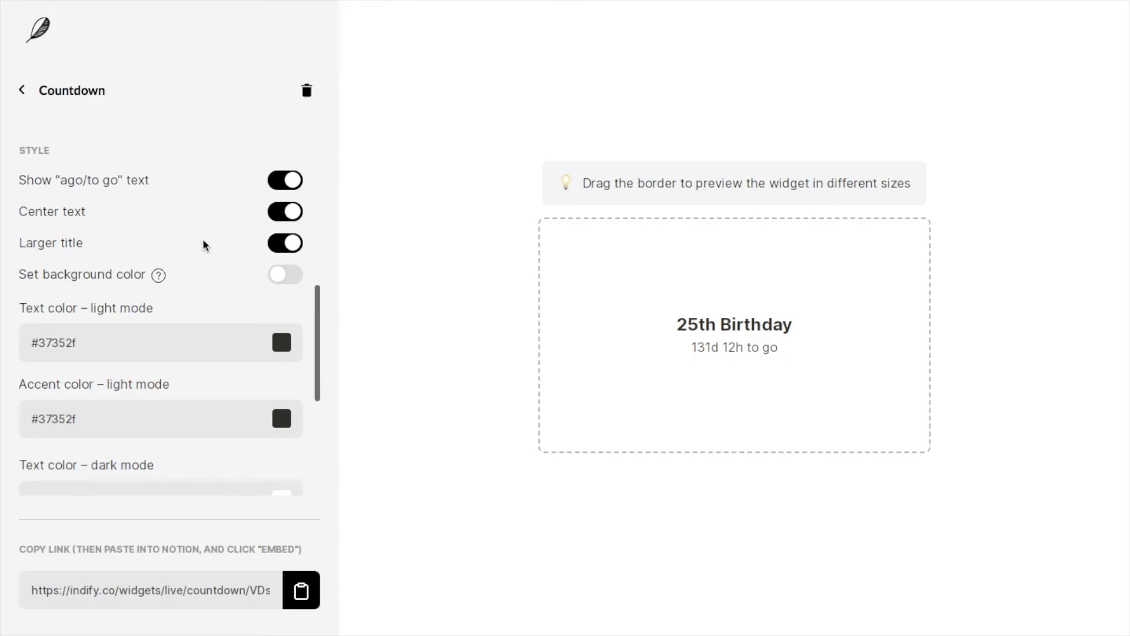
click(292, 185)
click(303, 212)
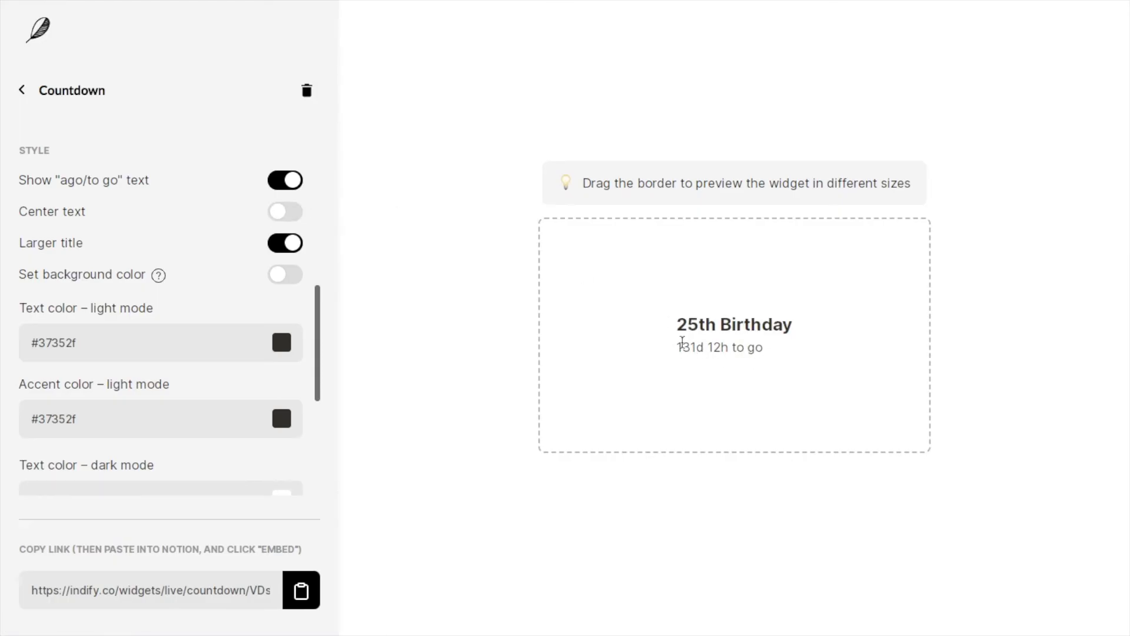
click(289, 212)
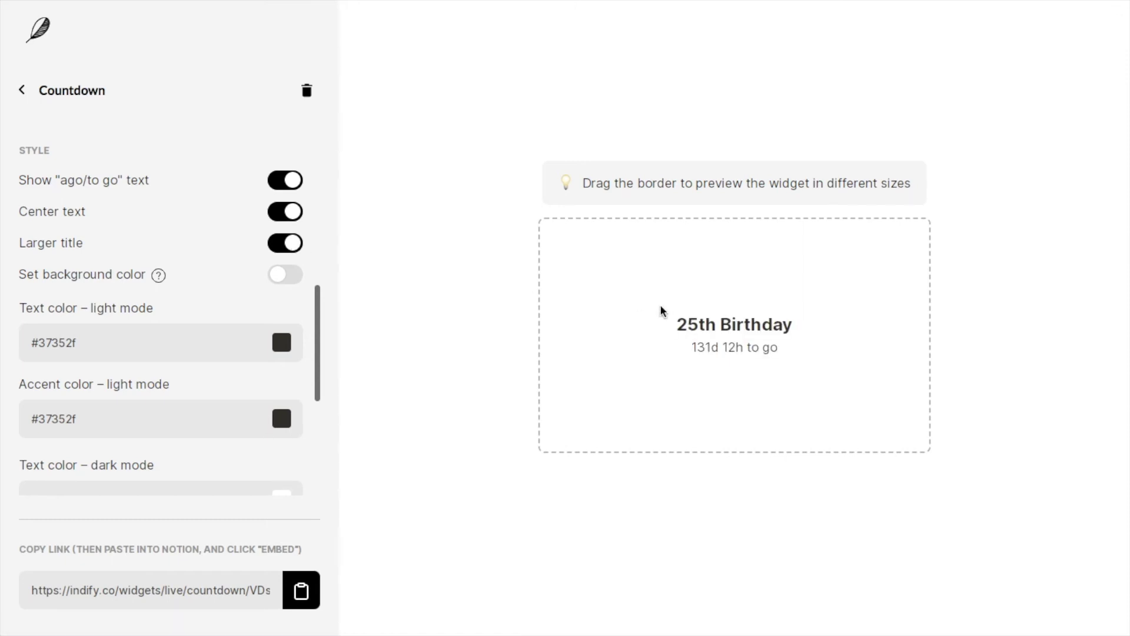
click(287, 246)
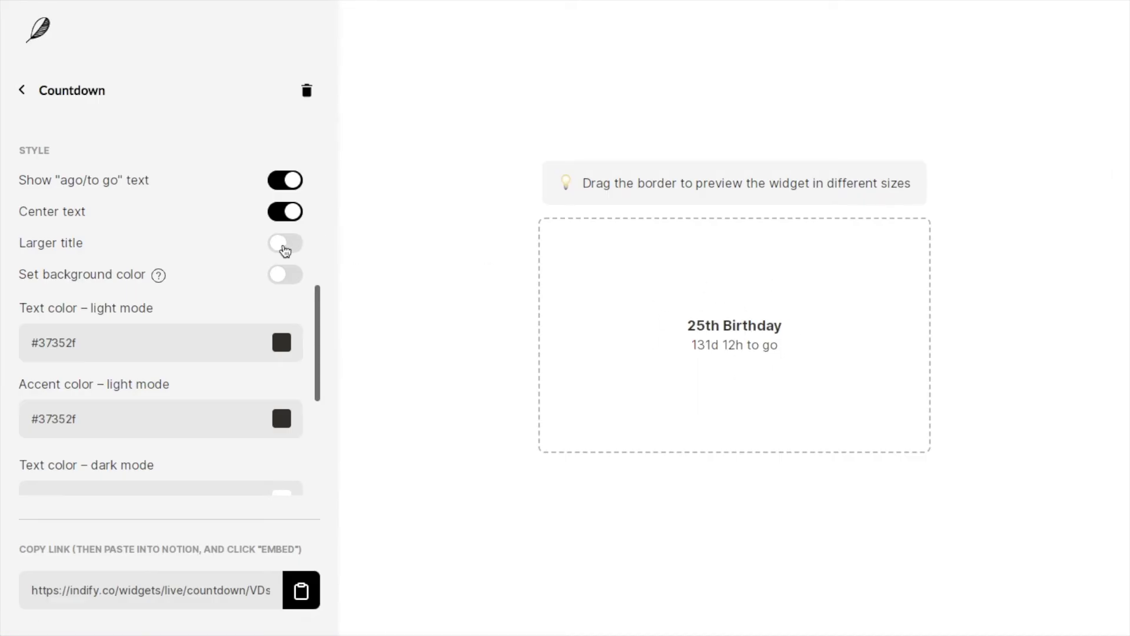
click(285, 247)
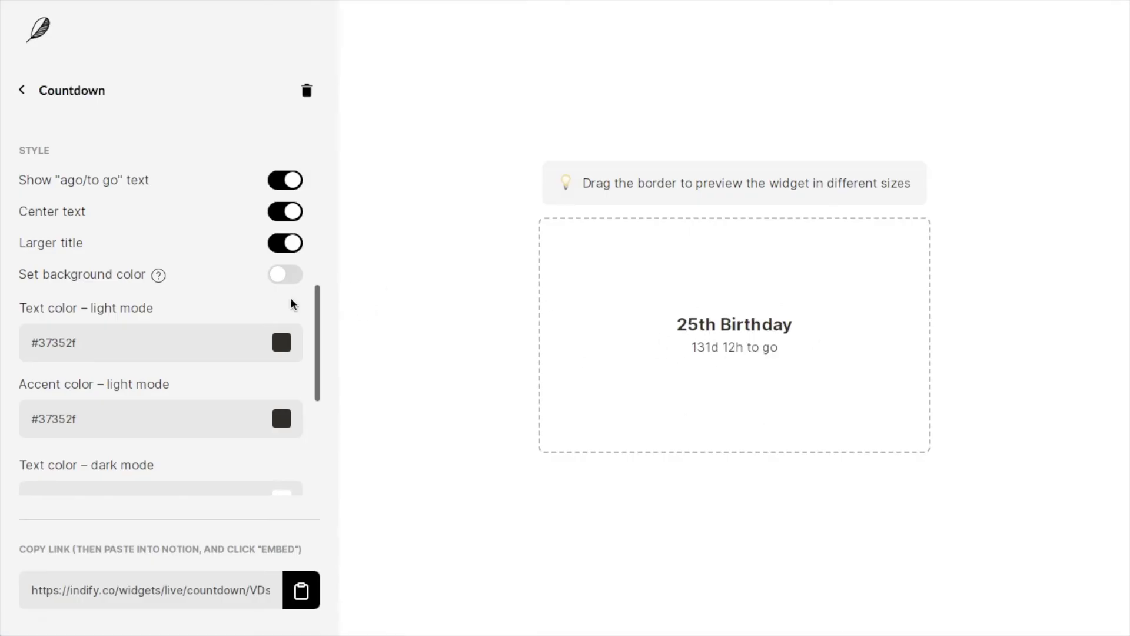
Step: Enable a custom widget background and set it to light-blue #ddedea
scroll(293, 303, down, 1)
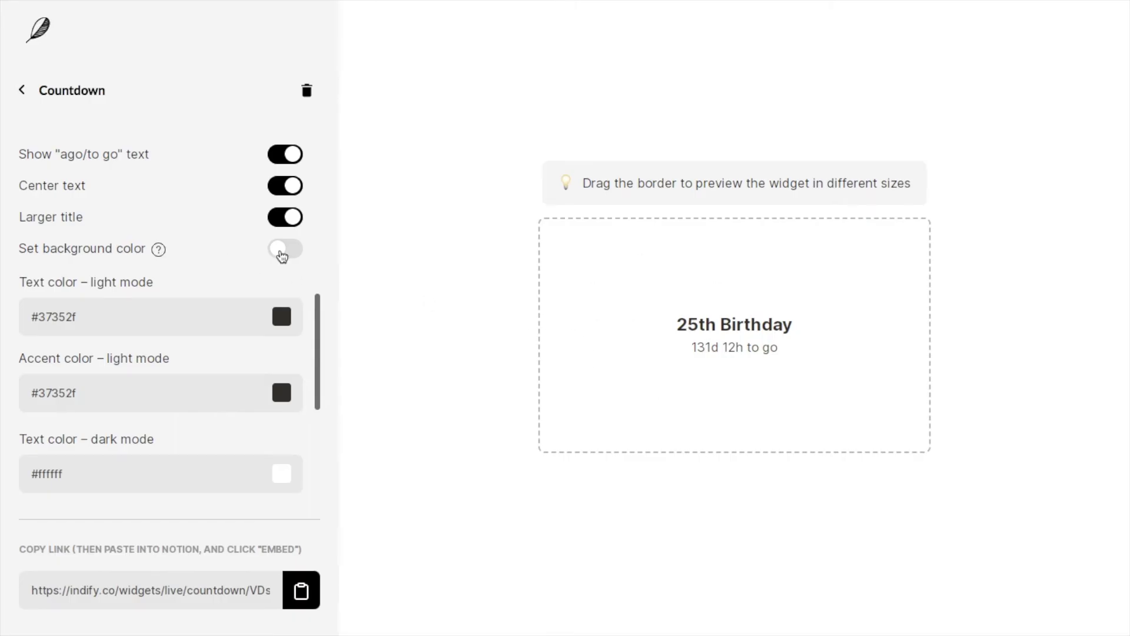
click(282, 255)
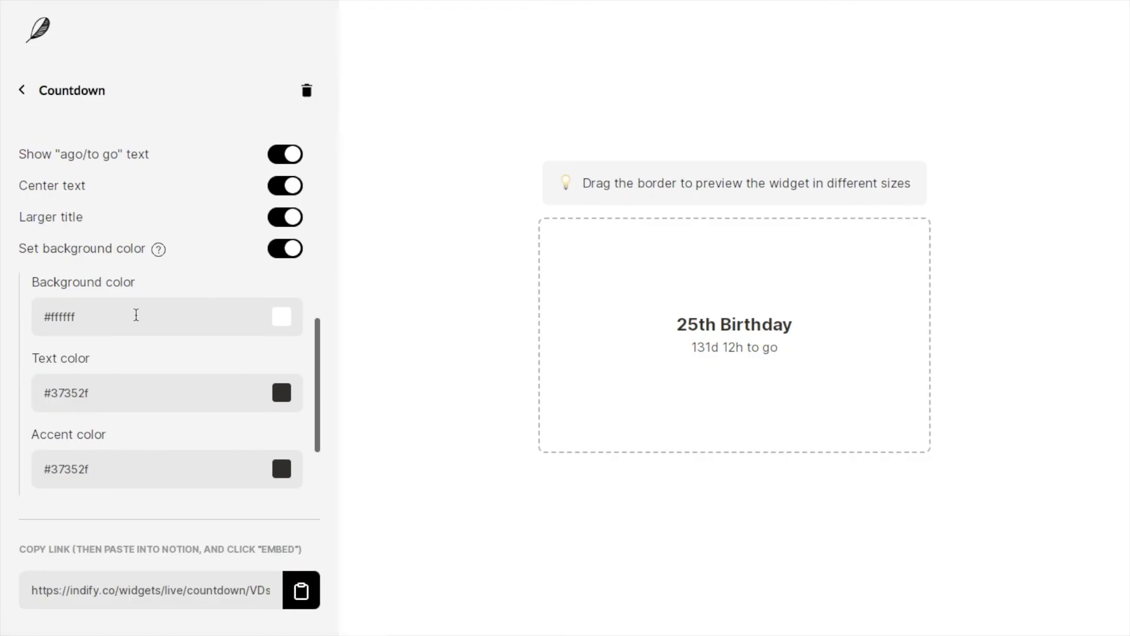
click(283, 325)
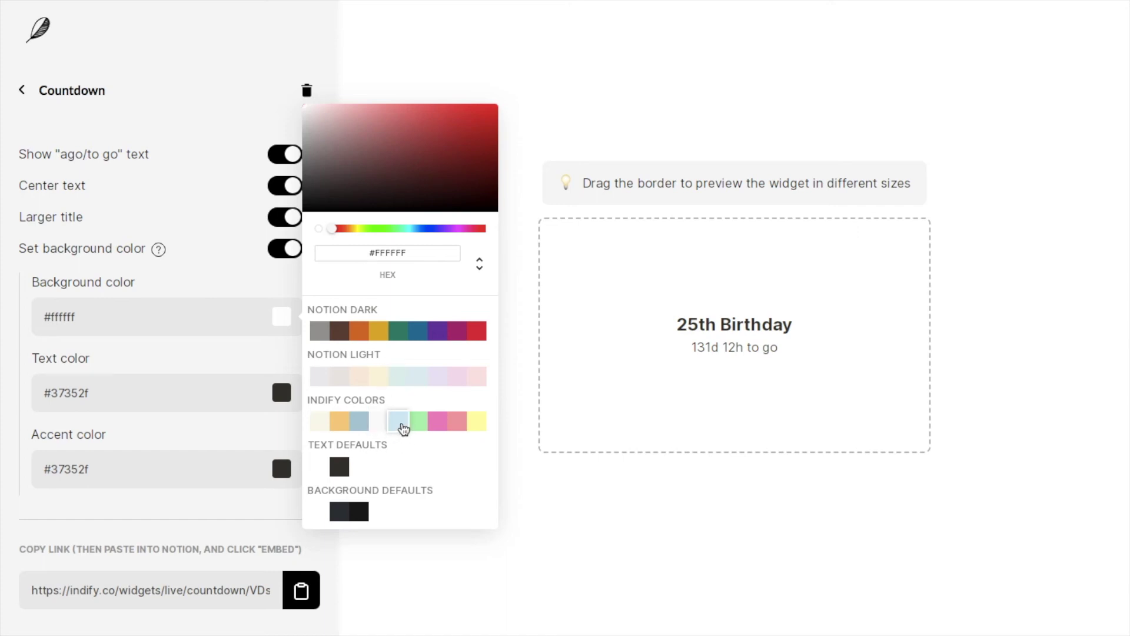
click(402, 425)
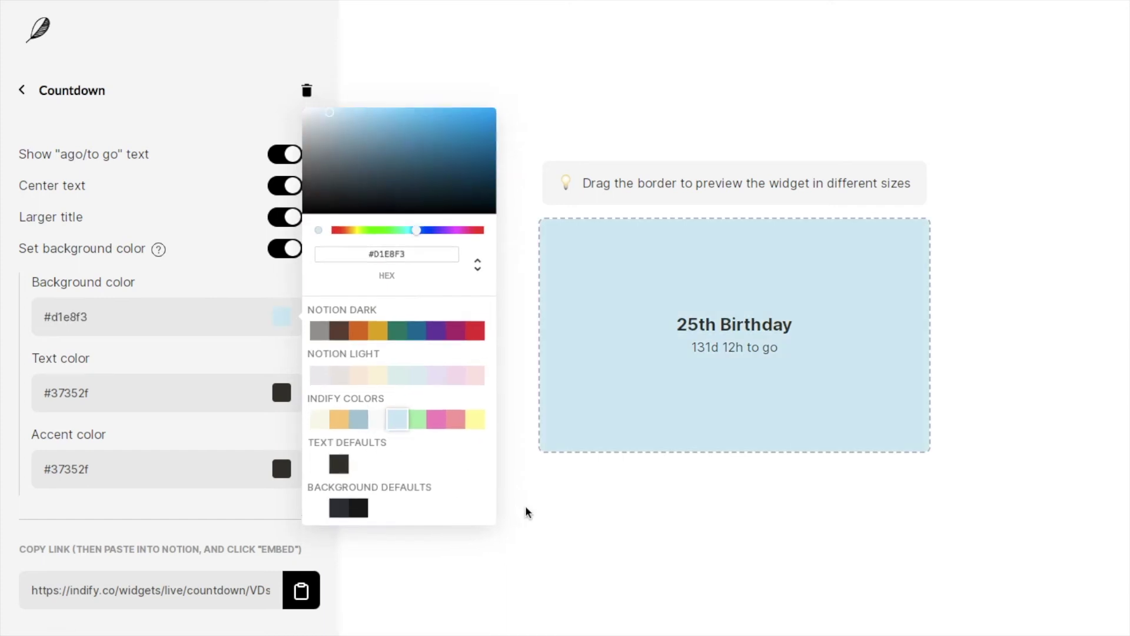
click(530, 513)
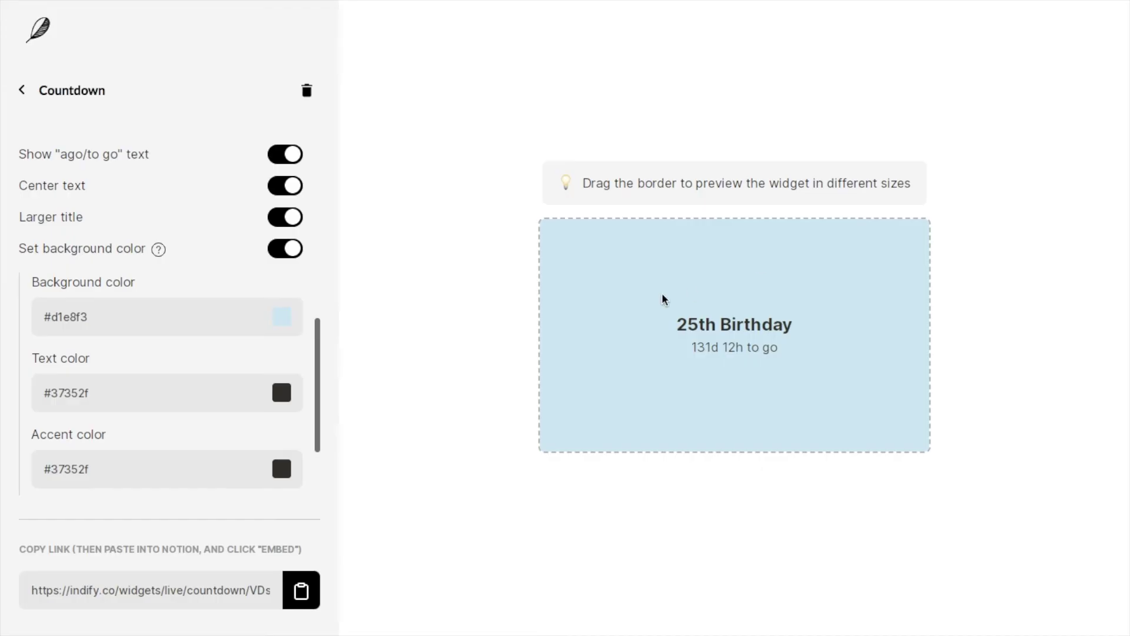
Step: Set the countdown's text and accent colours both to #191919
scroll(181, 401, down, 1)
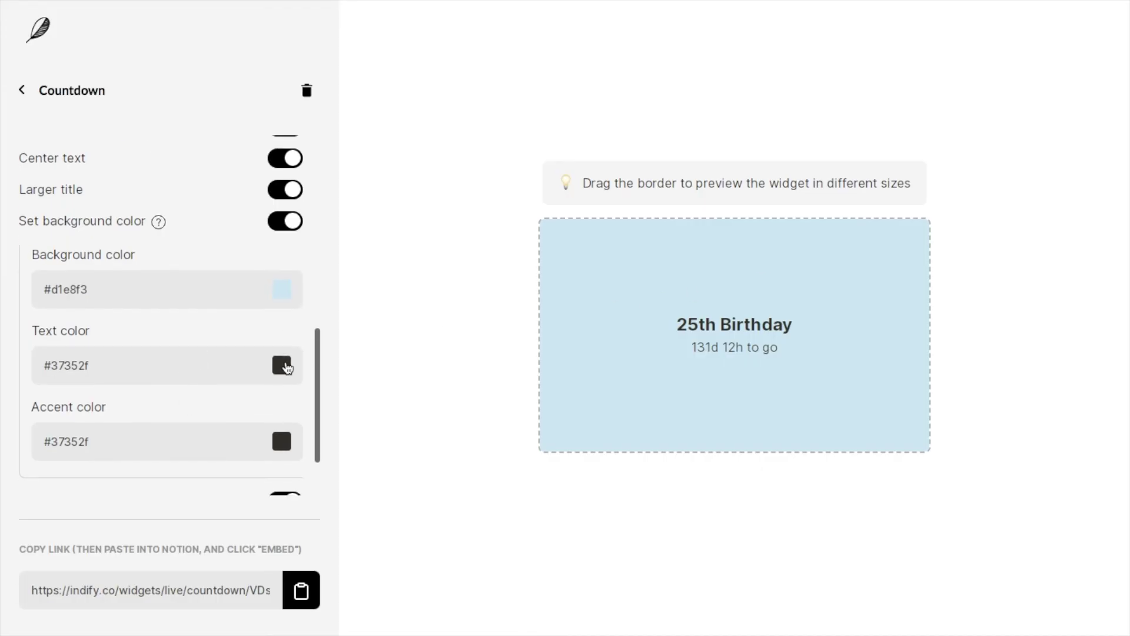
click(281, 365)
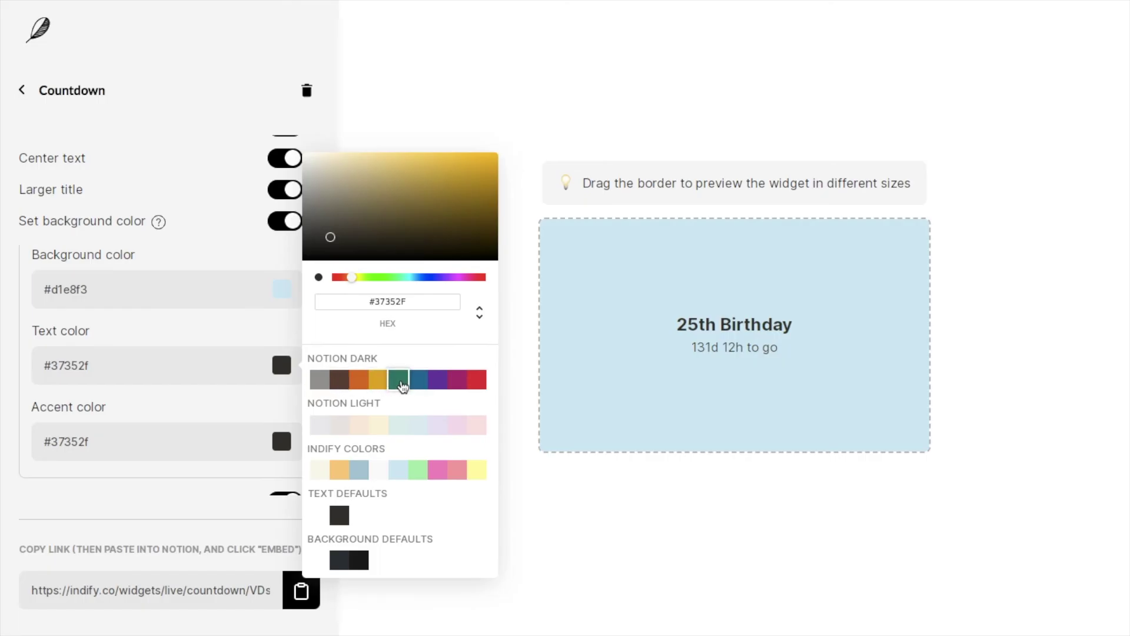
click(401, 383)
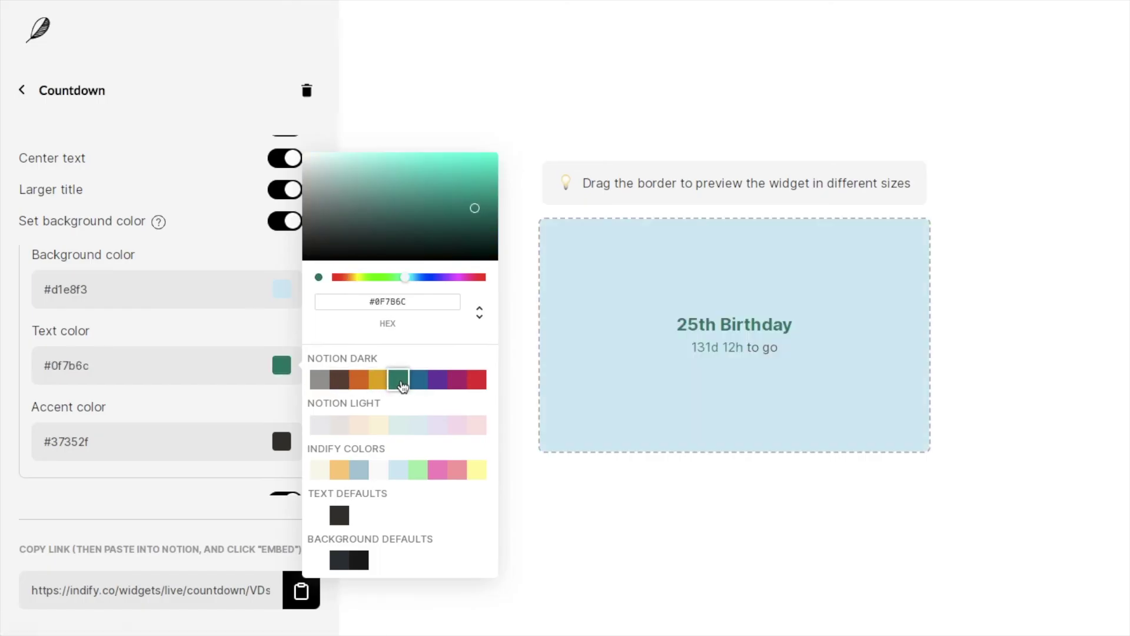
click(779, 274)
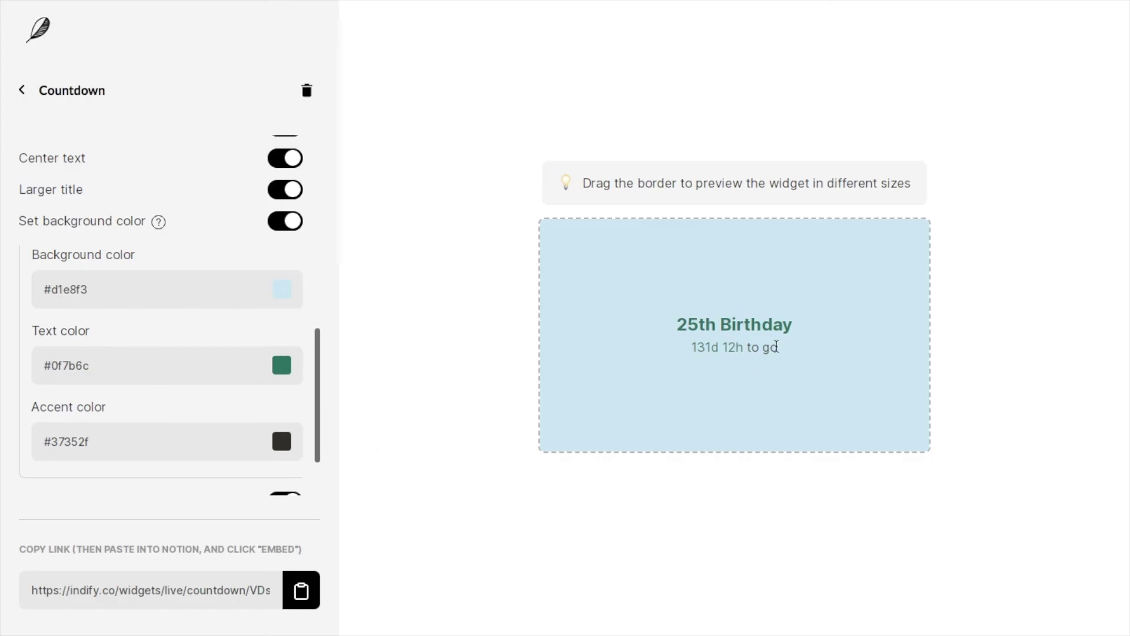
click(280, 443)
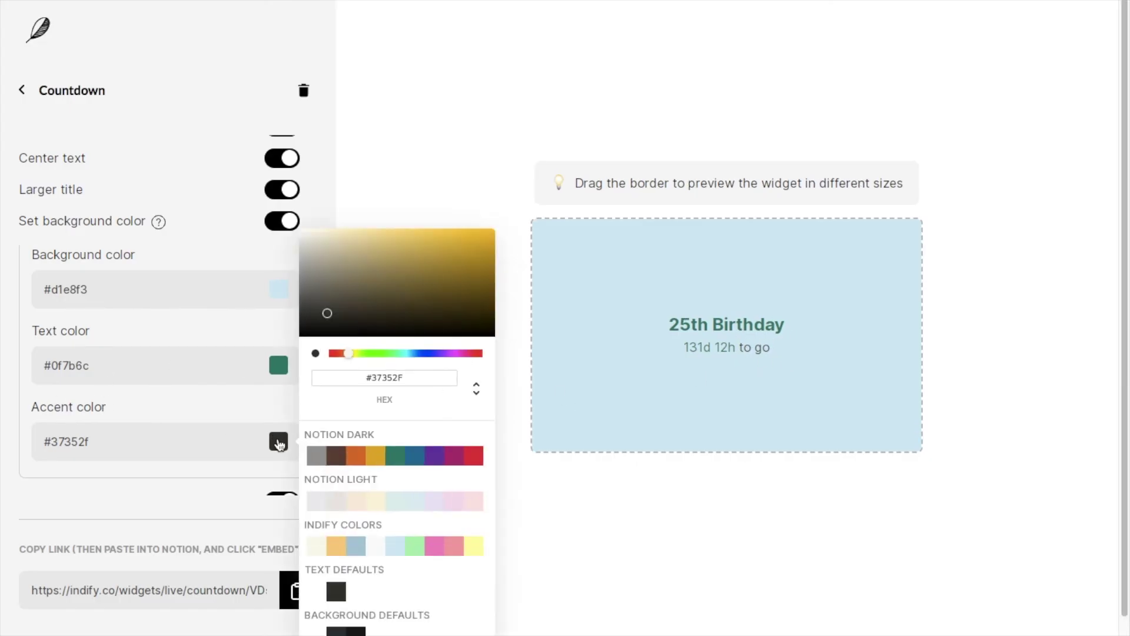
click(394, 458)
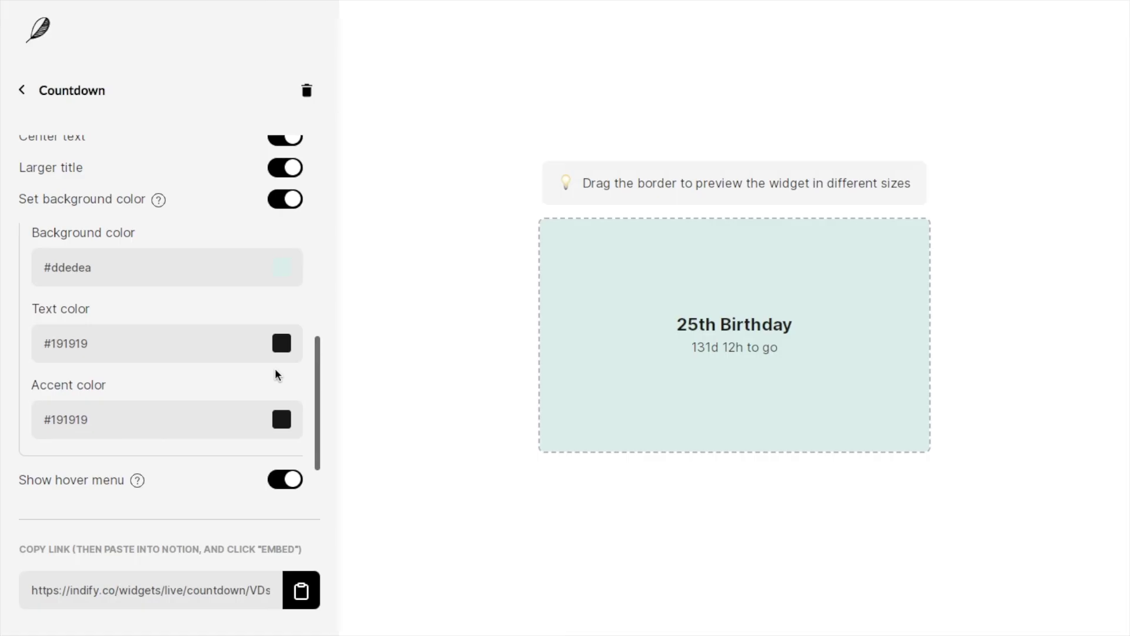
Step: Copy the widget's live link with the clipboard button beside the Copy link URL
scroll(278, 374, down, 2)
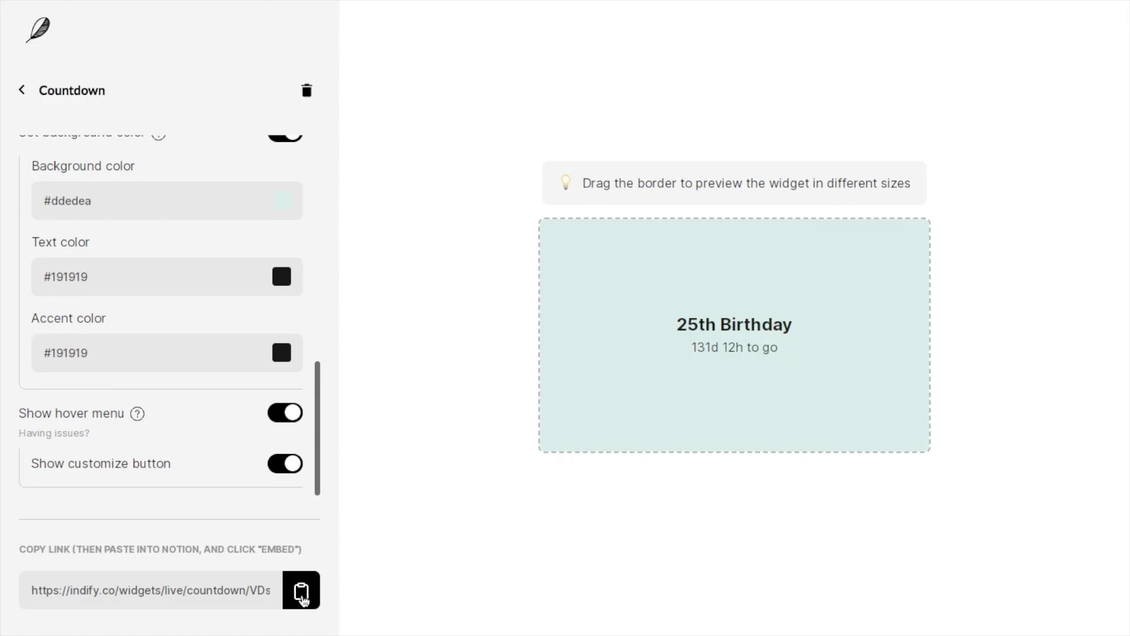
click(302, 594)
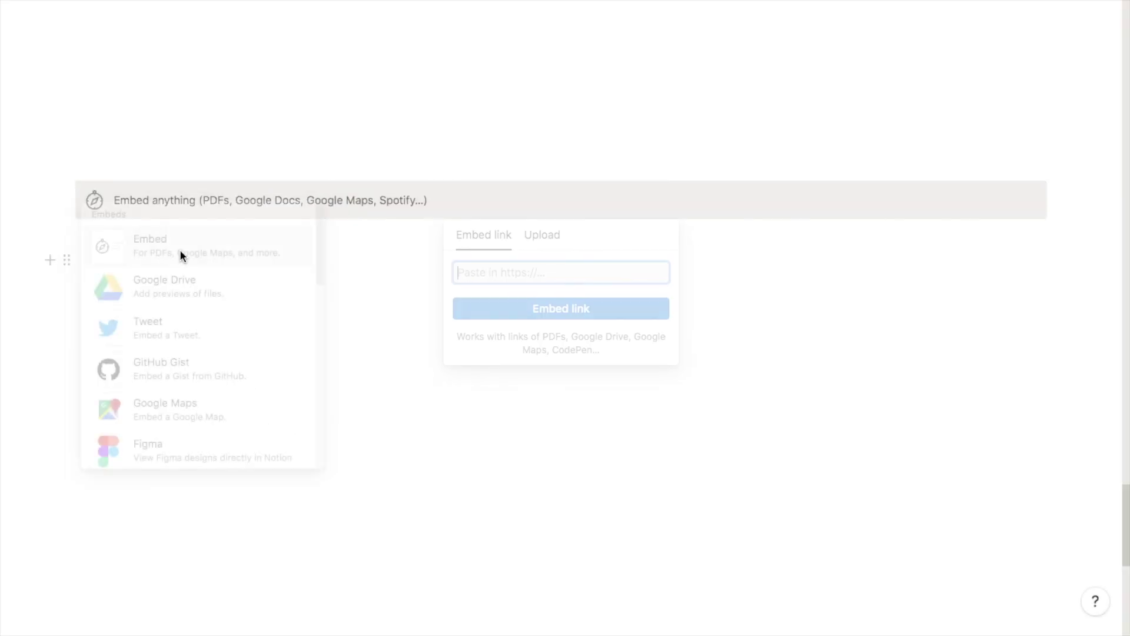
Step: Paste the copied Indify widget link into the Notion Embed link field
key(super+v)
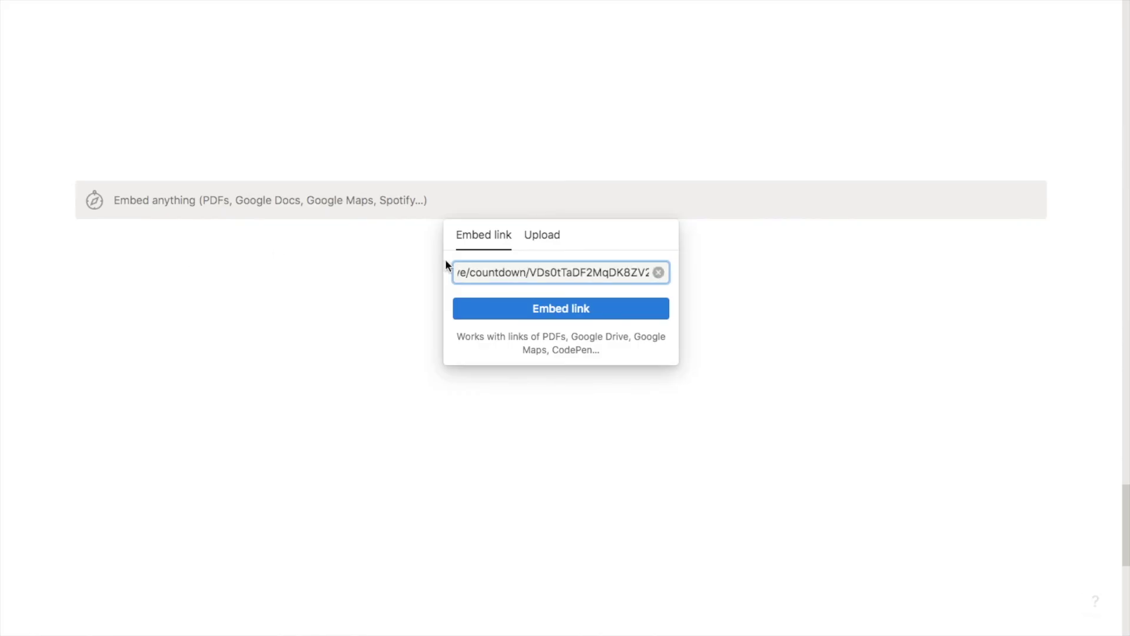